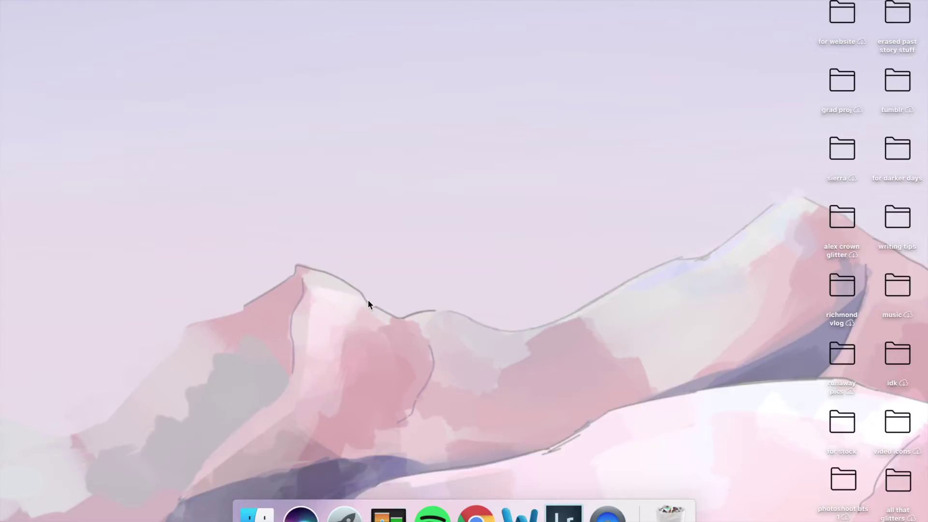
Open Lightroom and look through the portrait's Basic, Tone Curve, Color and Split Toning settings
{"action": "left_click", "coordinate": [563, 512]}
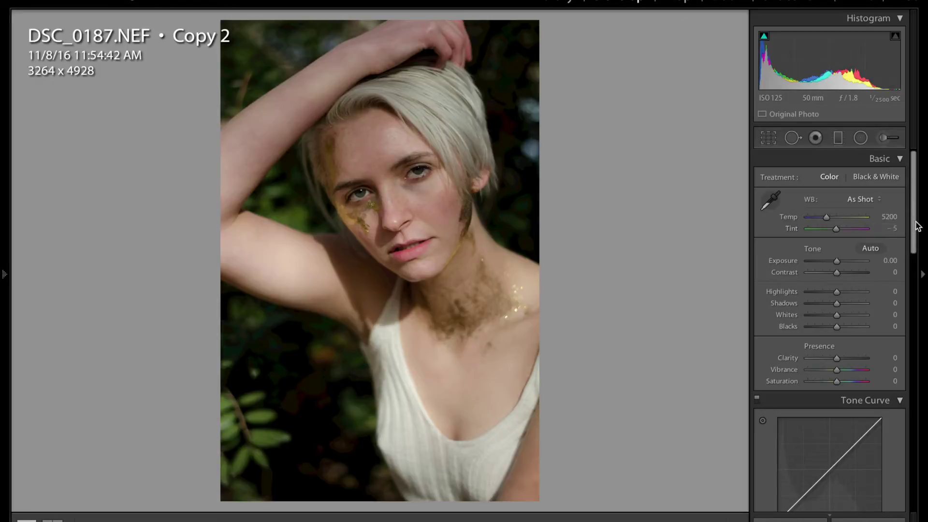
{"action": "scroll", "coordinate": [914, 227], "scroll_direction": "down", "scroll_amount": 5}
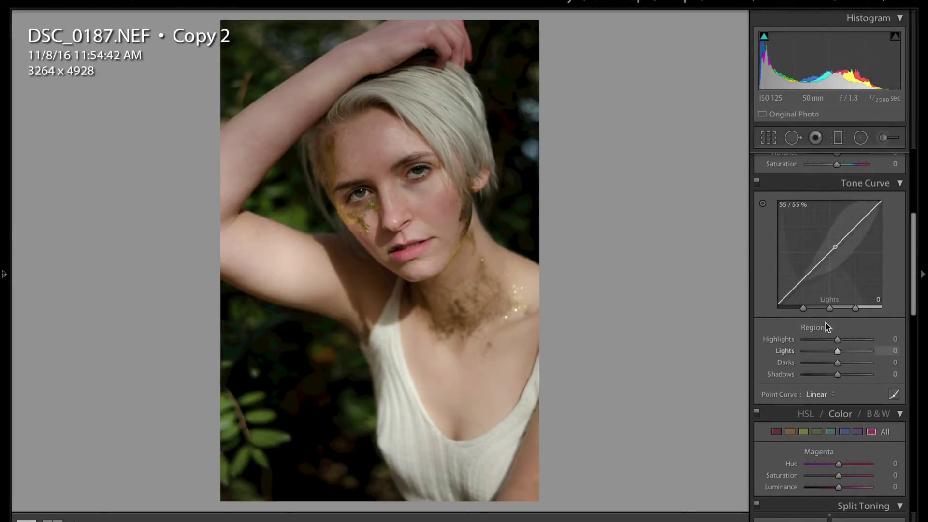
{"action": "scroll", "coordinate": [916, 275], "scroll_direction": "down", "scroll_amount": 3}
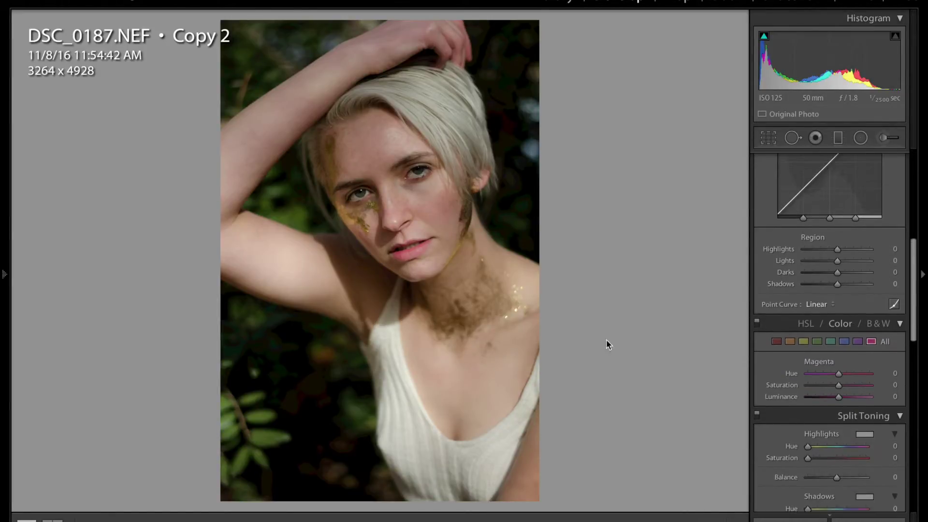
Brush a Tint correction of −86 over the skin and choose the teeth + eyes effect for a new brush mask
{"action": "left_click", "coordinate": [379, 374]}
{"action": "left_click", "coordinate": [304, 330]}
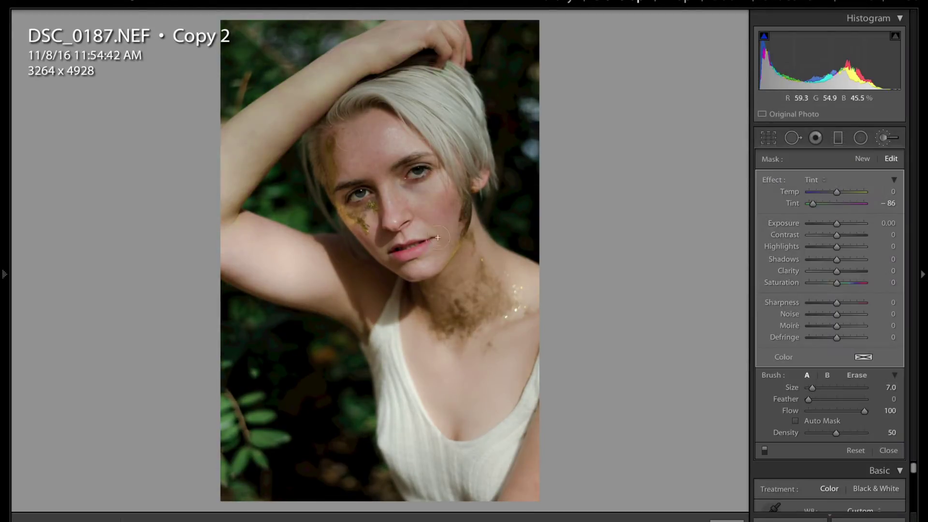
{"action": "mouse_move", "coordinate": [813, 203]}
{"action": "left_mouse_down"}
{"action": "mouse_move", "coordinate": [824, 204]}
{"action": "mouse_move", "coordinate": [829, 271]}
{"action": "left_mouse_up"}
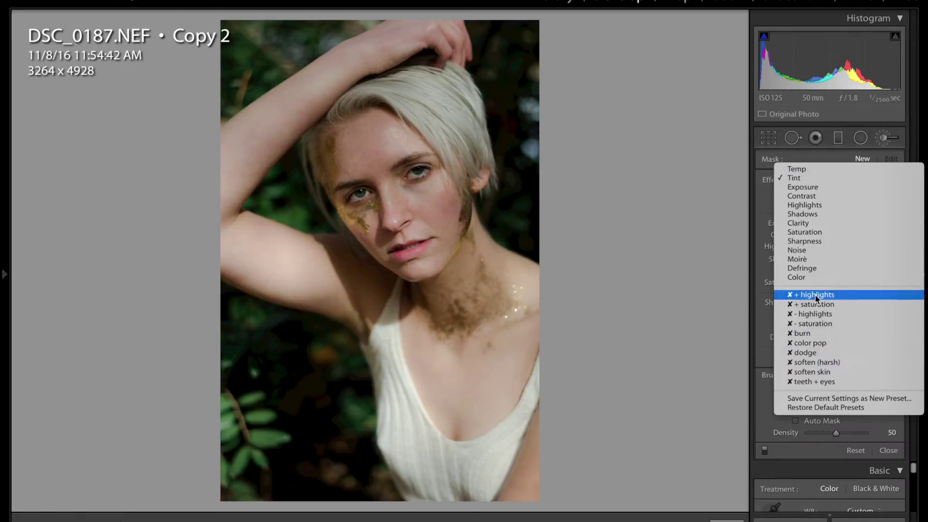
{"action": "left_click", "coordinate": [814, 295]}
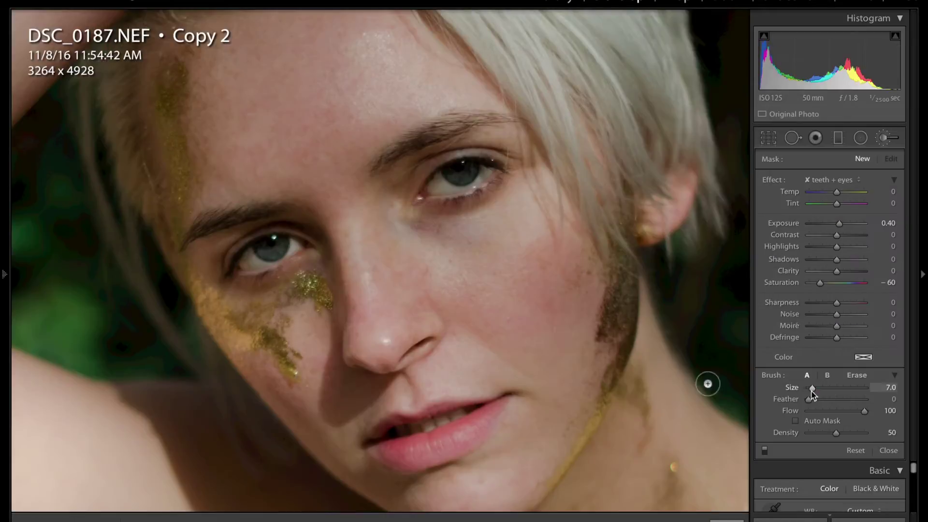
{"action": "left_click", "coordinate": [857, 376]}
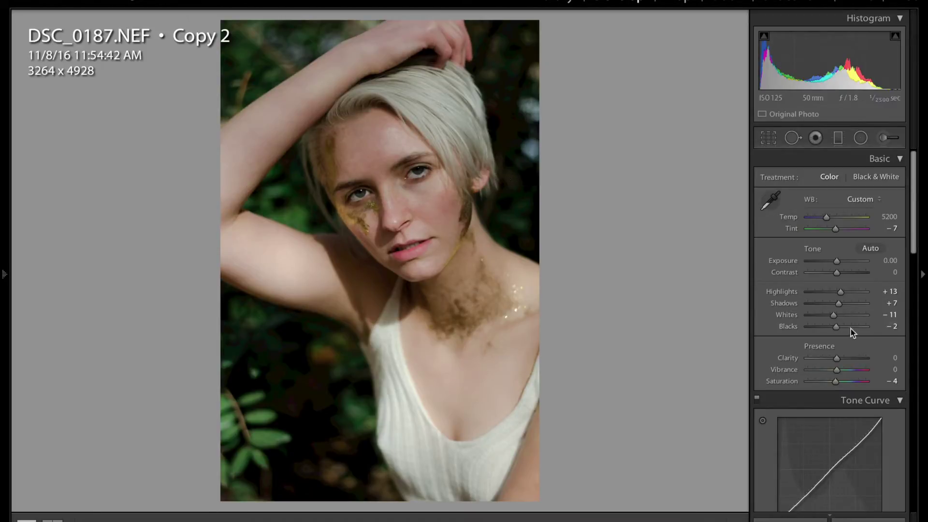
Review the edited copy's Basic, Tone Curve and Color settings and compare it with the DSC_0187.NEF version
{"action": "scroll", "coordinate": [911, 212], "scroll_direction": "down", "scroll_amount": 1}
{"action": "left_click_drag", "start_coordinate": [911, 213], "coordinate": [895, 279]}
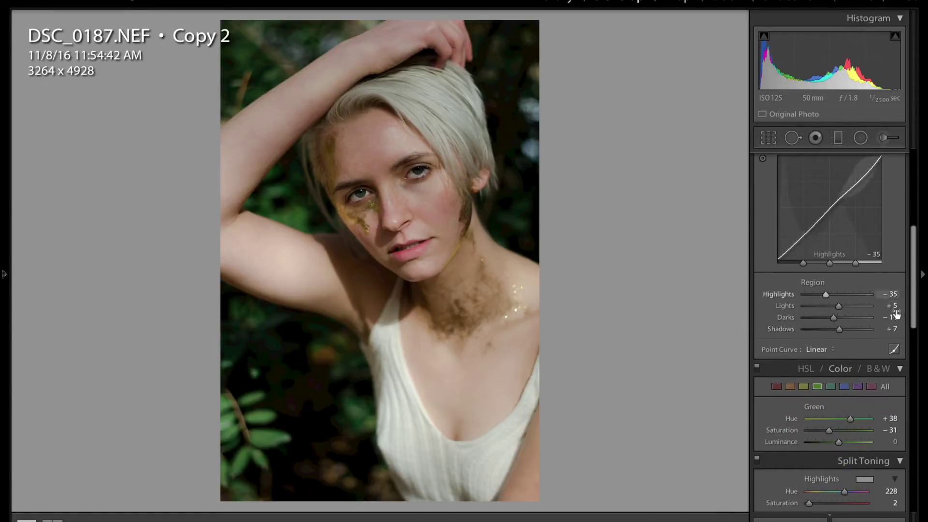
{"action": "left_click_drag", "start_coordinate": [915, 290], "coordinate": [921, 176]}
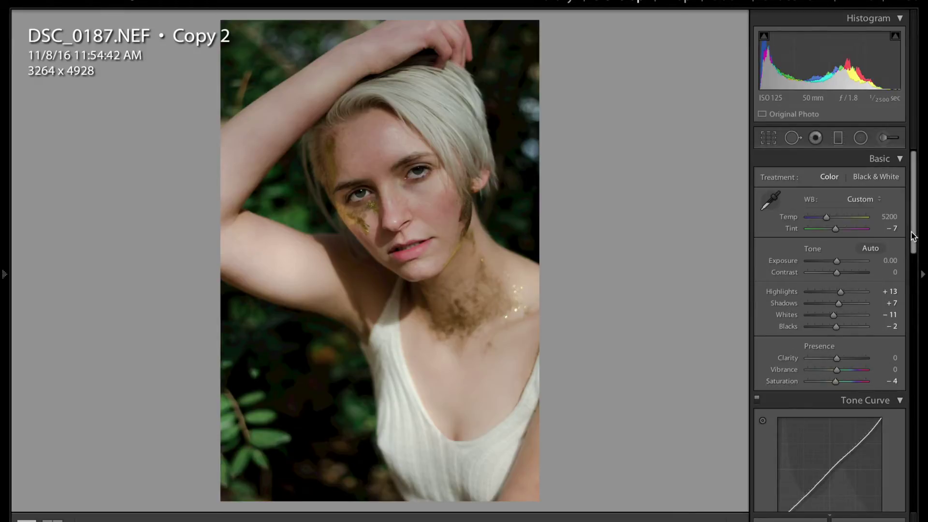
{"action": "left_click_drag", "start_coordinate": [913, 248], "coordinate": [910, 315]}
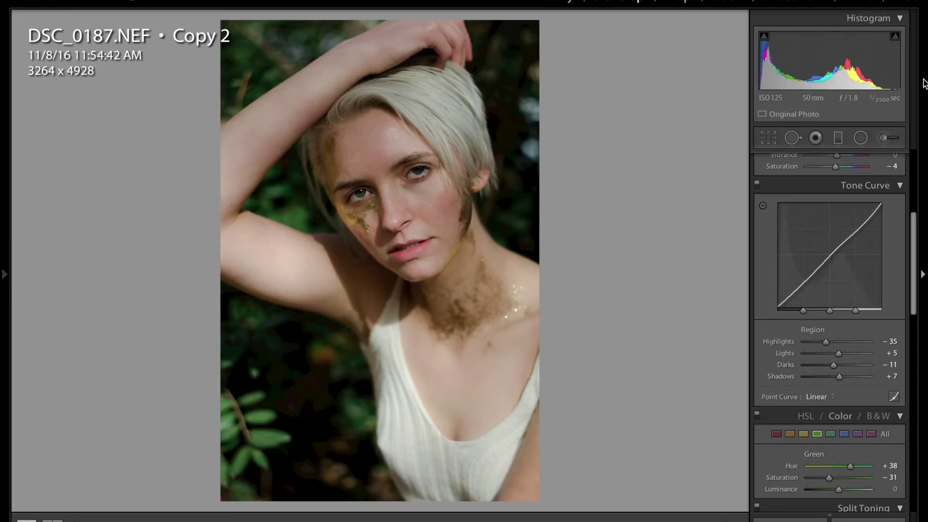
{"action": "key", "text": "Left"}
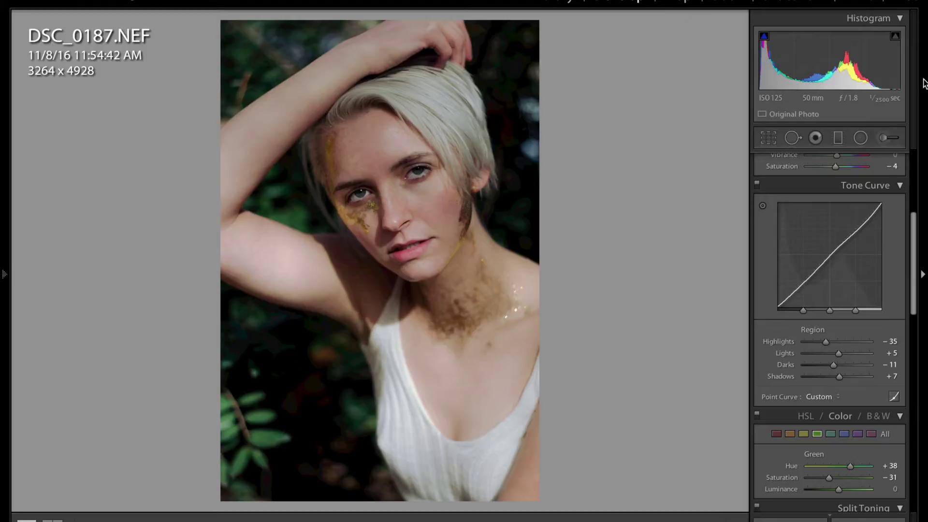
{"action": "key", "text": "Right"}
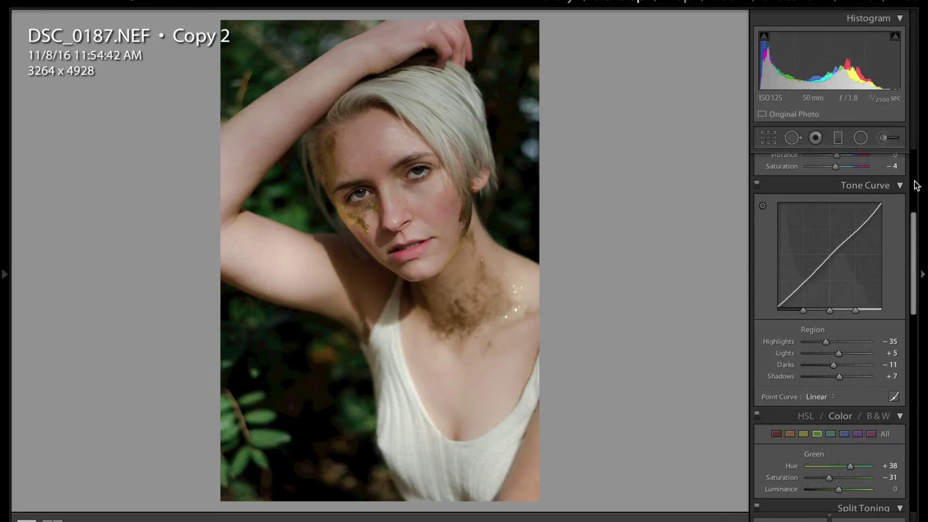
{"action": "mouse_move", "coordinate": [914, 261]}
{"action": "left_mouse_down"}
{"action": "mouse_move", "coordinate": [920, 191]}
{"action": "mouse_move", "coordinate": [914, 273]}
{"action": "left_mouse_up"}
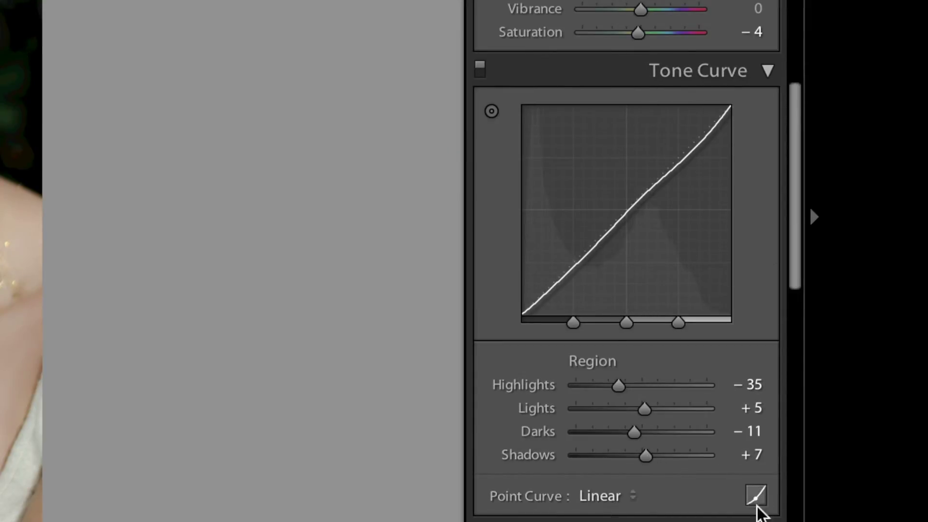
Try adding and removing a shadow control point on the RGB point curve
{"action": "left_click", "coordinate": [755, 502]}
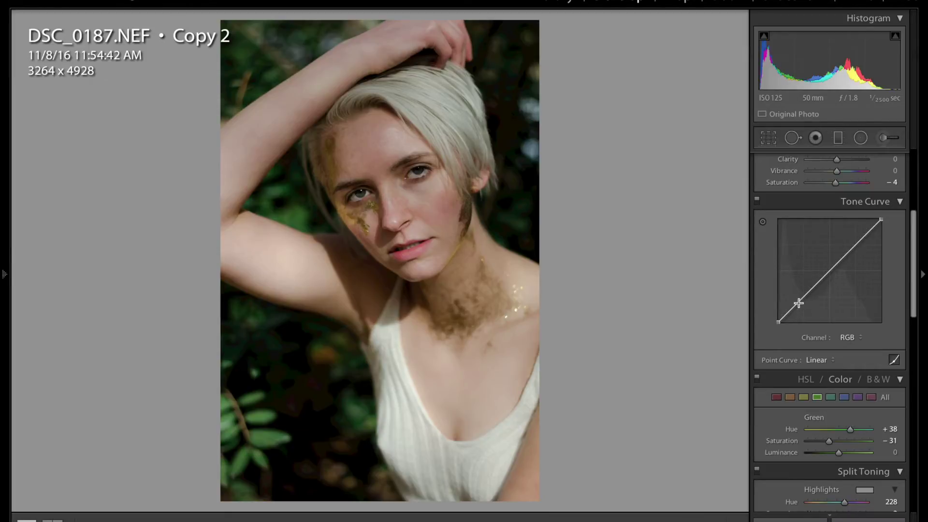
{"action": "left_click", "coordinate": [799, 302]}
{"action": "mouse_move", "coordinate": [777, 322]}
{"action": "left_mouse_down"}
{"action": "mouse_move", "coordinate": [778, 302]}
{"action": "mouse_move", "coordinate": [771, 322]}
{"action": "left_mouse_up"}
{"action": "right_click", "coordinate": [801, 302]}
{"action": "left_click", "coordinate": [820, 305]}
{"action": "left_click", "coordinate": [894, 359]}
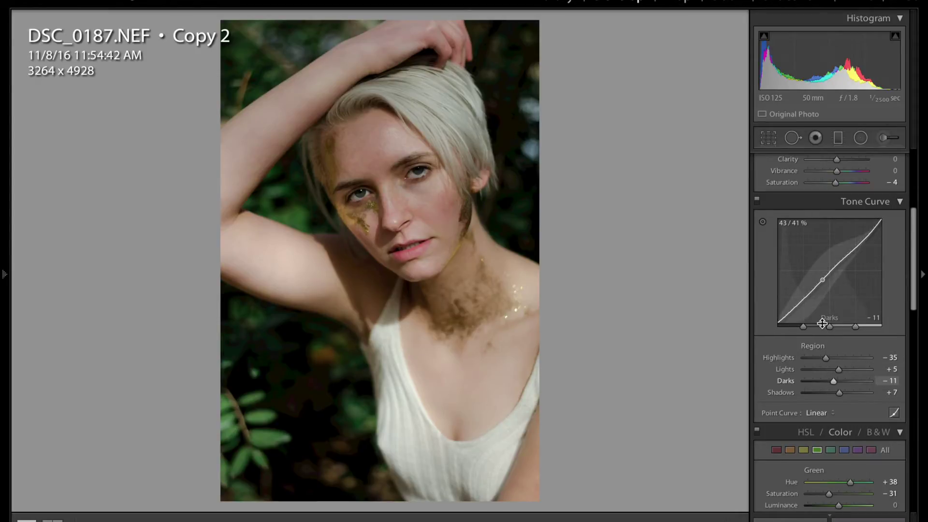
Switch the Tone Curve to point editing and add shadow, midtone and highlight control points on the RGB curve
{"action": "left_click", "coordinate": [894, 413]}
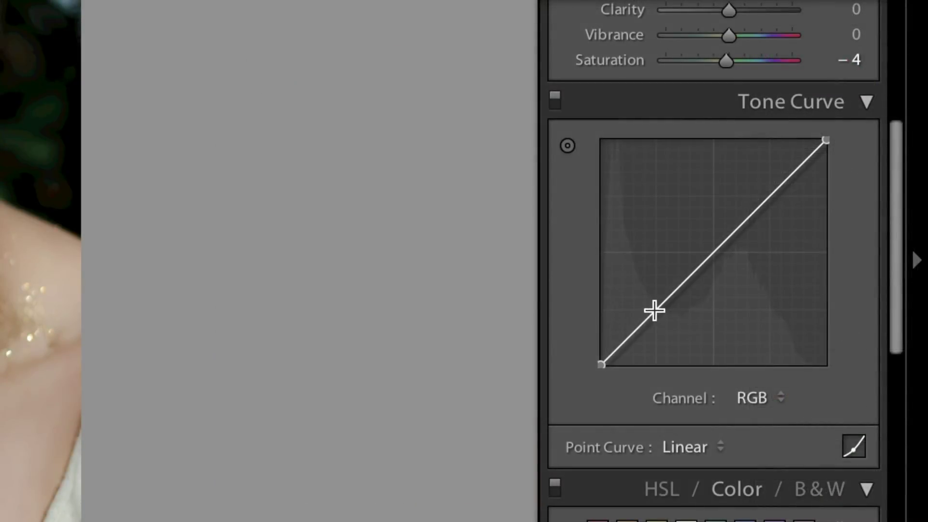
{"action": "left_click", "coordinate": [657, 308]}
{"action": "left_click", "coordinate": [713, 255]}
{"action": "left_click", "coordinate": [771, 194]}
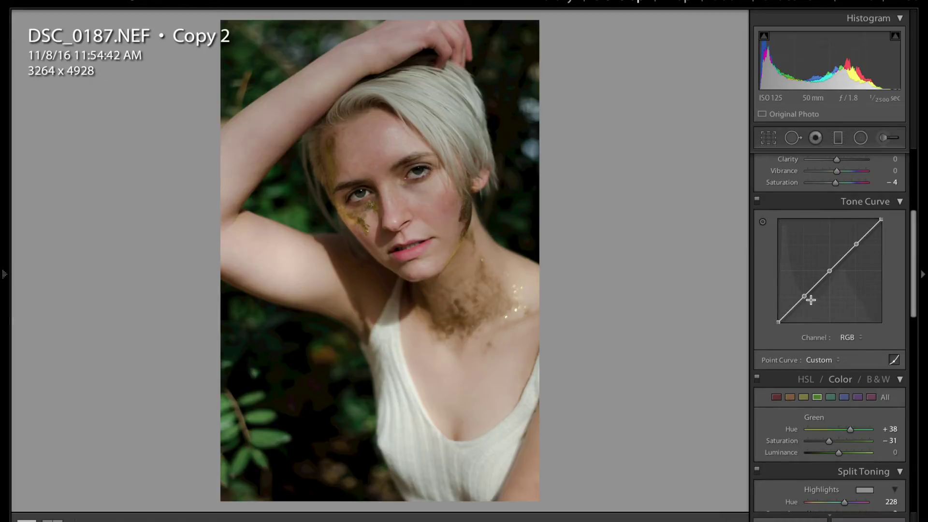
Try lowering the RGB curve's white endpoint to the level of the highlight control point
{"action": "left_click_drag", "start_coordinate": [804, 297], "coordinate": [804, 297]}
{"action": "left_click_drag", "start_coordinate": [881, 219], "coordinate": [889, 236]}
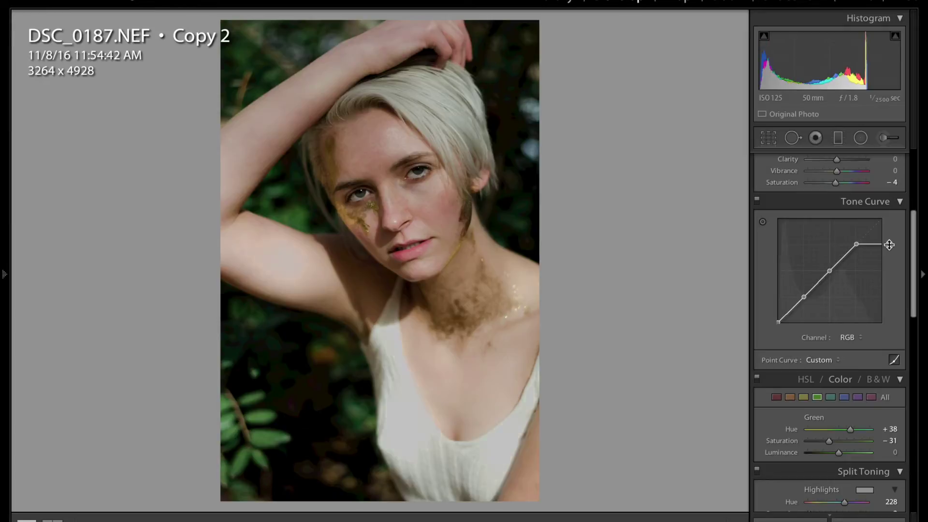
{"action": "mouse_move", "coordinate": [888, 253]}
{"action": "left_mouse_down"}
{"action": "mouse_move", "coordinate": [879, 220]}
{"action": "mouse_move", "coordinate": [865, 219]}
{"action": "mouse_move", "coordinate": [881, 219]}
{"action": "mouse_move", "coordinate": [882, 244]}
{"action": "left_mouse_up"}
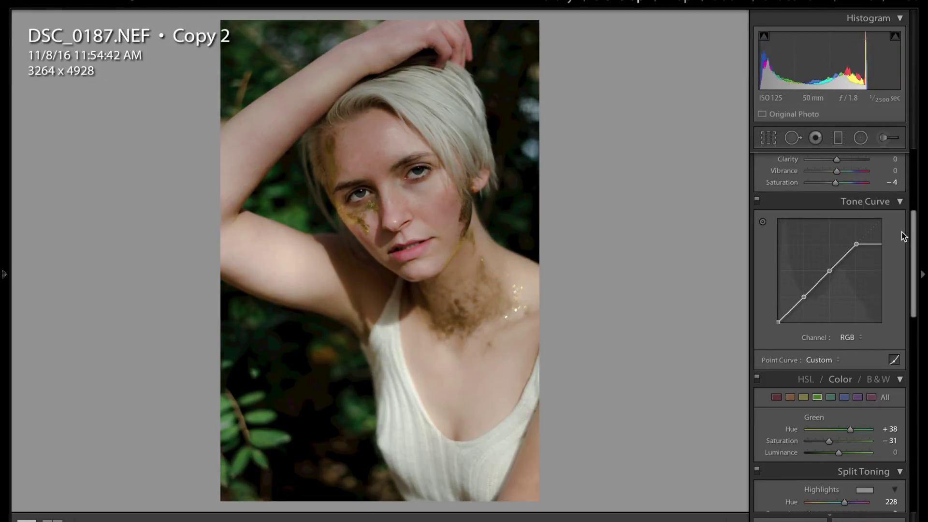
Flatten the RGB point curve back to Linear
{"action": "right_click", "coordinate": [829, 271]}
{"action": "left_click", "coordinate": [847, 281]}
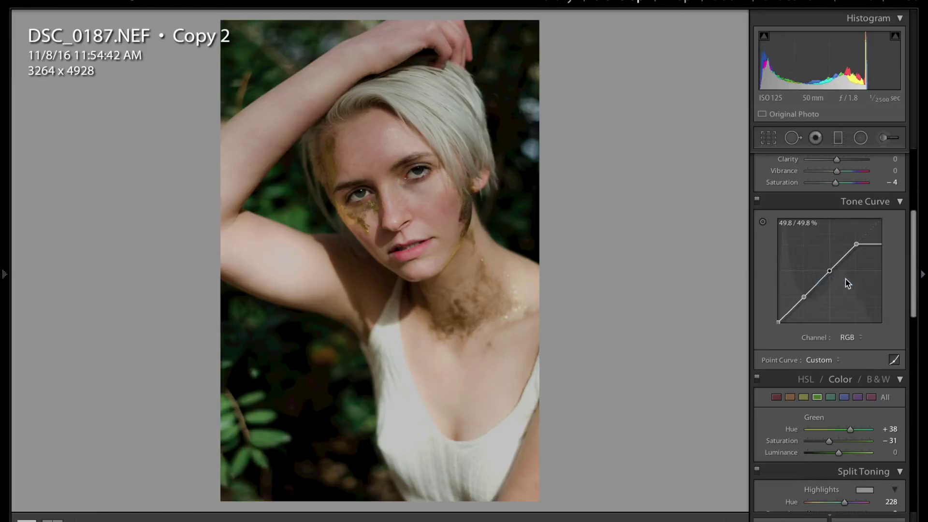
{"action": "right_click", "coordinate": [834, 272]}
{"action": "left_click", "coordinate": [842, 278]}
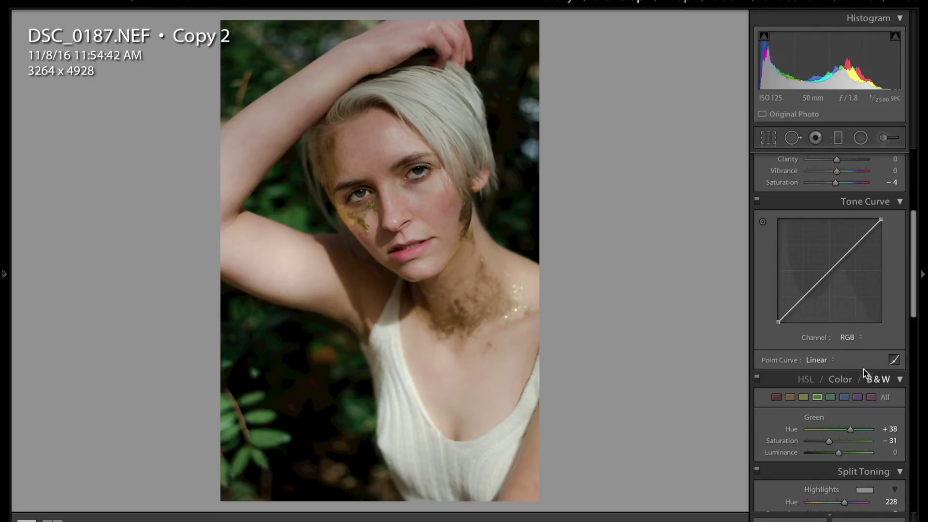
Select the Red channel and add control points at about 25%, 50% and 75% along its curve
{"action": "left_click", "coordinate": [860, 338]}
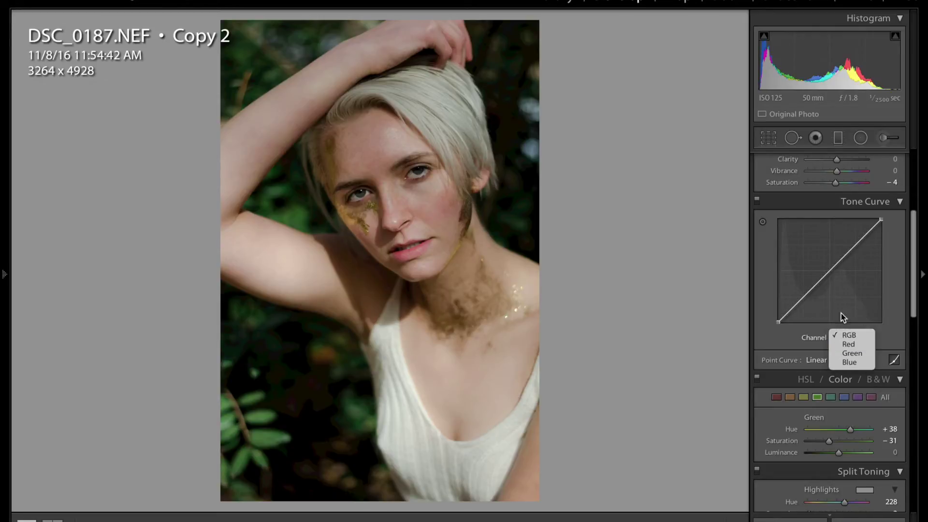
{"action": "left_click", "coordinate": [795, 339]}
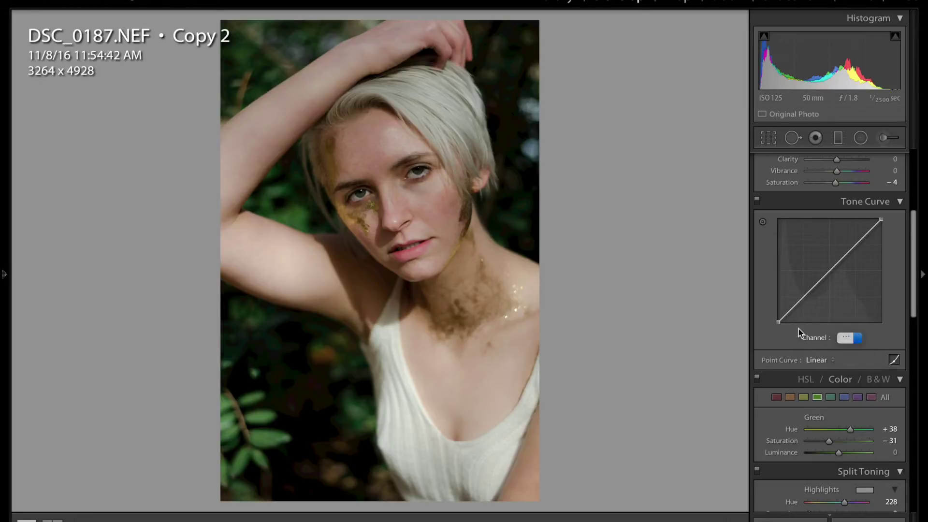
{"action": "left_click", "coordinate": [855, 337]}
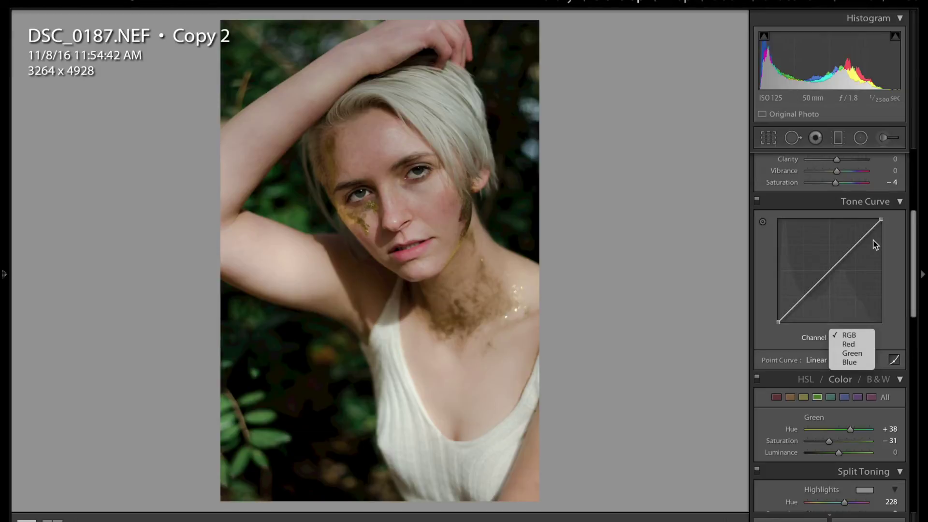
{"action": "left_click", "coordinate": [853, 345]}
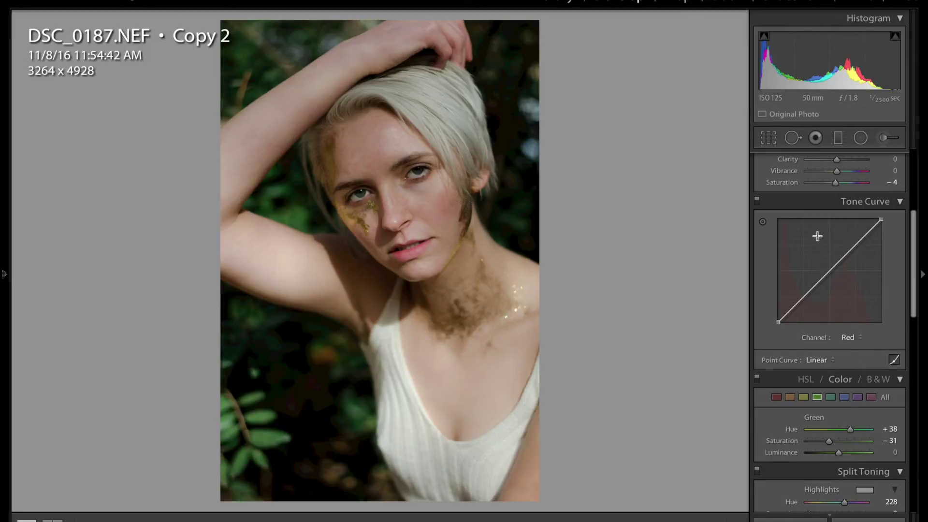
{"action": "left_click", "coordinate": [803, 296]}
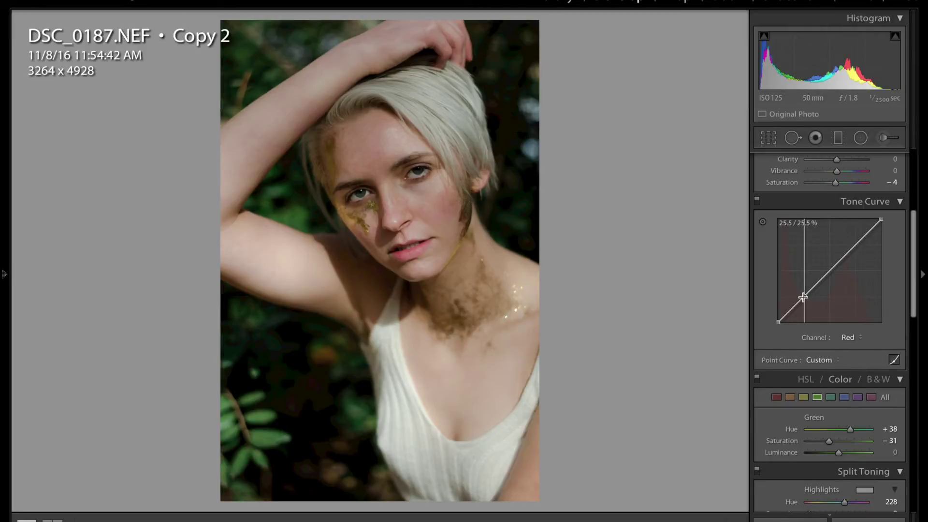
{"action": "left_click", "coordinate": [830, 271]}
{"action": "left_click", "coordinate": [854, 246]}
Delete the red curve's middle control point and try small shifts of its shadow point
{"action": "left_click", "coordinate": [831, 272]}
{"action": "right_click", "coordinate": [829, 274]}
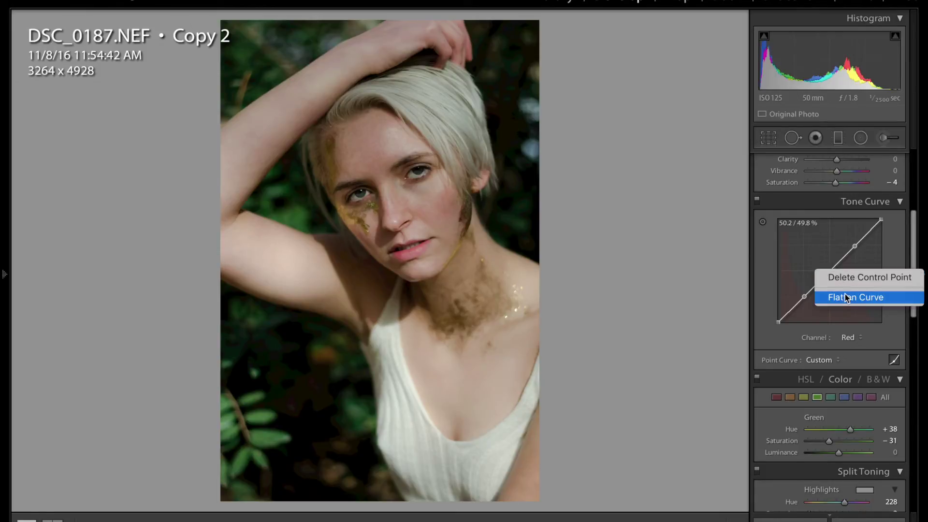
{"action": "left_click", "coordinate": [853, 278]}
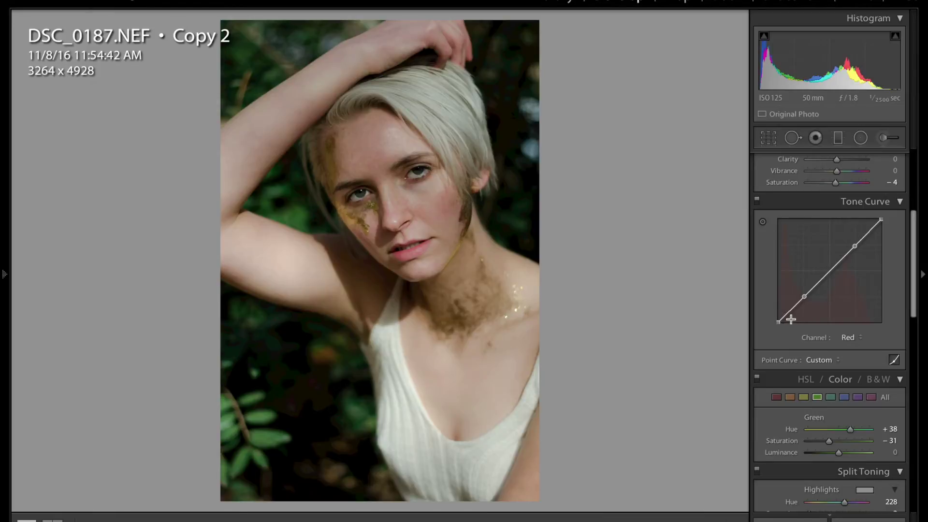
{"action": "mouse_move", "coordinate": [804, 296]}
{"action": "left_mouse_down"}
{"action": "mouse_move", "coordinate": [798, 286]}
{"action": "mouse_move", "coordinate": [802, 299]}
{"action": "left_mouse_up"}
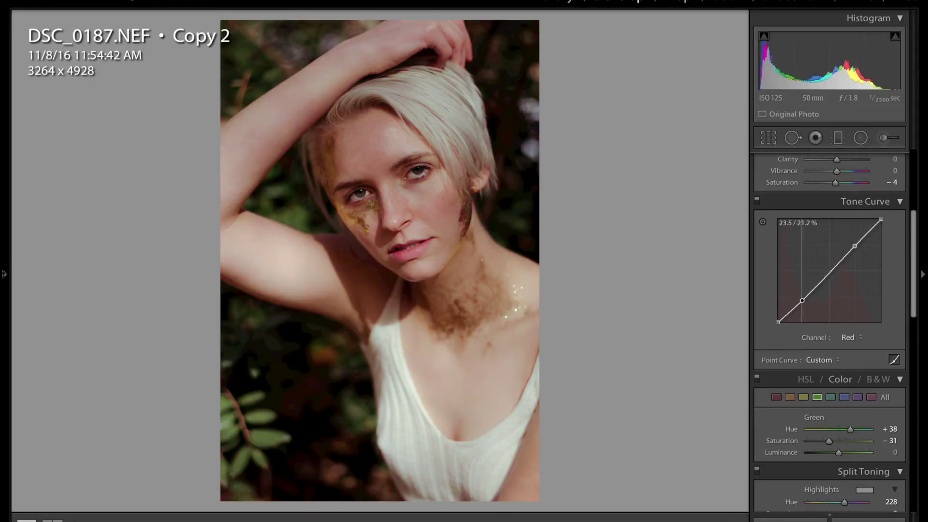
{"action": "left_click_drag", "start_coordinate": [802, 300], "coordinate": [801, 300]}
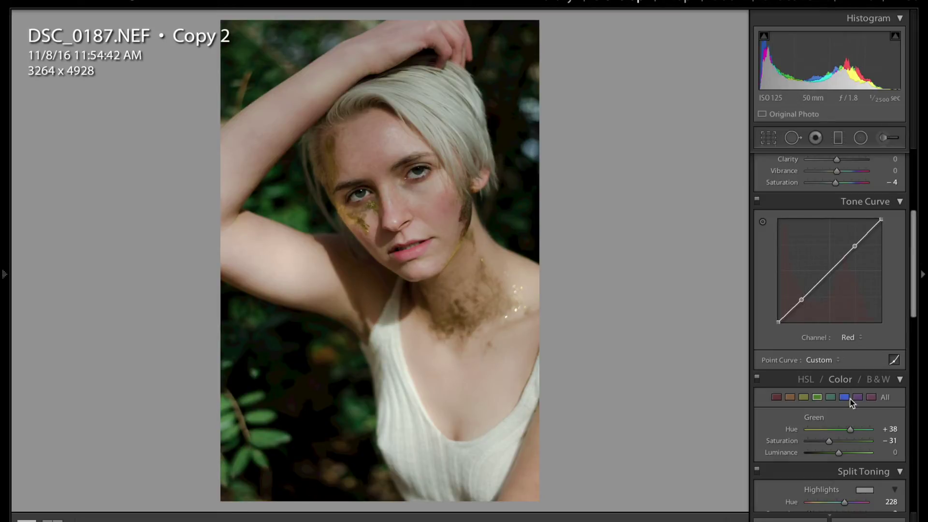
Flatten the red curve and add new shadow, midtone and highlight control points at its quarter marks
{"action": "right_click", "coordinate": [827, 273]}
{"action": "left_click", "coordinate": [835, 282]}
{"action": "left_click_drag", "start_coordinate": [804, 298], "coordinate": [803, 297]}
{"action": "left_click", "coordinate": [831, 269]}
{"action": "left_click", "coordinate": [854, 245]}
Adjust the red curve's shadow point to slightly below the diagonal, at about 25.9 / 24.3 %
{"action": "mouse_move", "coordinate": [802, 298]}
{"action": "left_mouse_down"}
{"action": "mouse_move", "coordinate": [800, 289]}
{"action": "mouse_move", "coordinate": [803, 304]}
{"action": "mouse_move", "coordinate": [811, 302]}
{"action": "mouse_move", "coordinate": [806, 295]}
{"action": "left_mouse_up"}
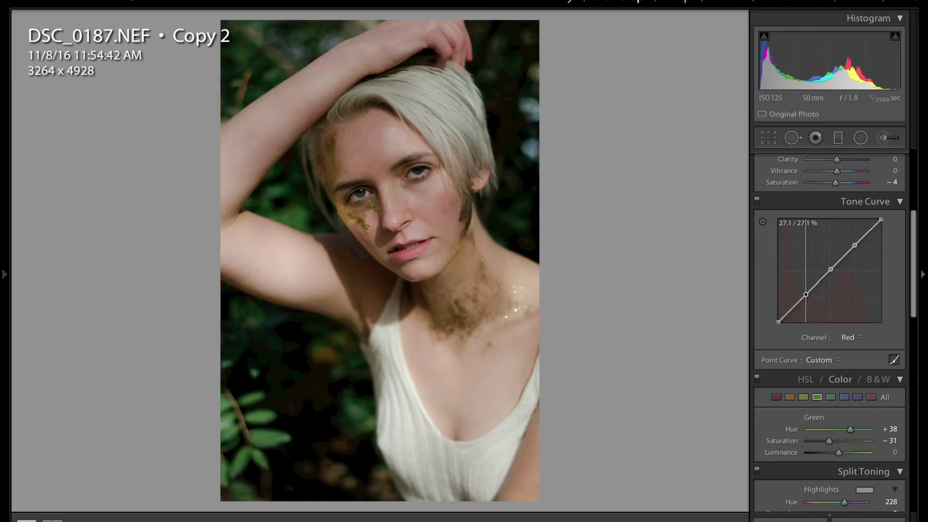
{"action": "left_click_drag", "start_coordinate": [806, 294], "coordinate": [806, 294]}
{"action": "left_click_drag", "start_coordinate": [805, 294], "coordinate": [805, 297]}
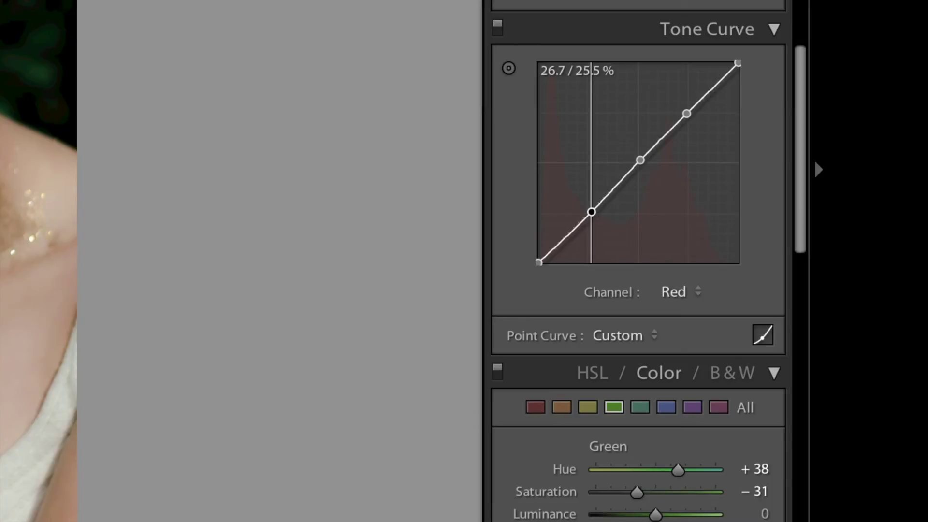
{"action": "left_click_drag", "start_coordinate": [591, 211], "coordinate": [591, 213]}
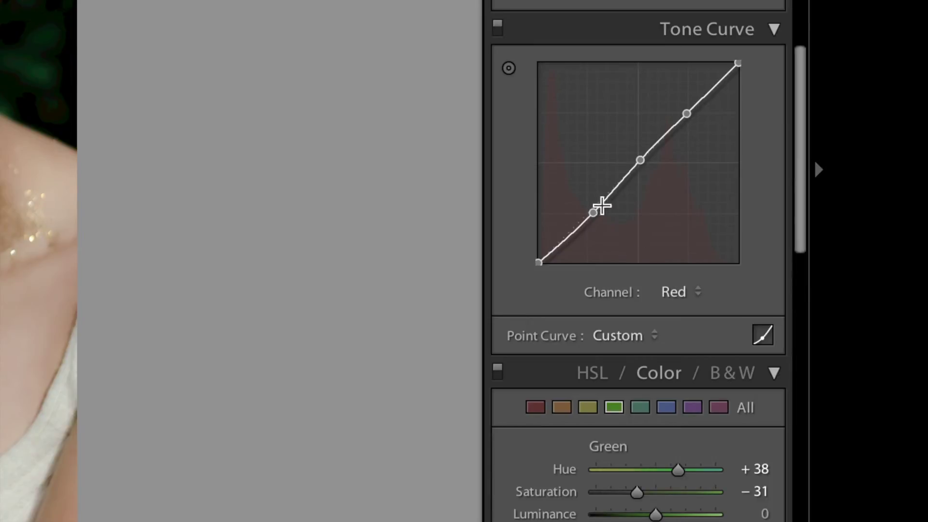
{"action": "left_click_drag", "start_coordinate": [592, 213], "coordinate": [590, 215]}
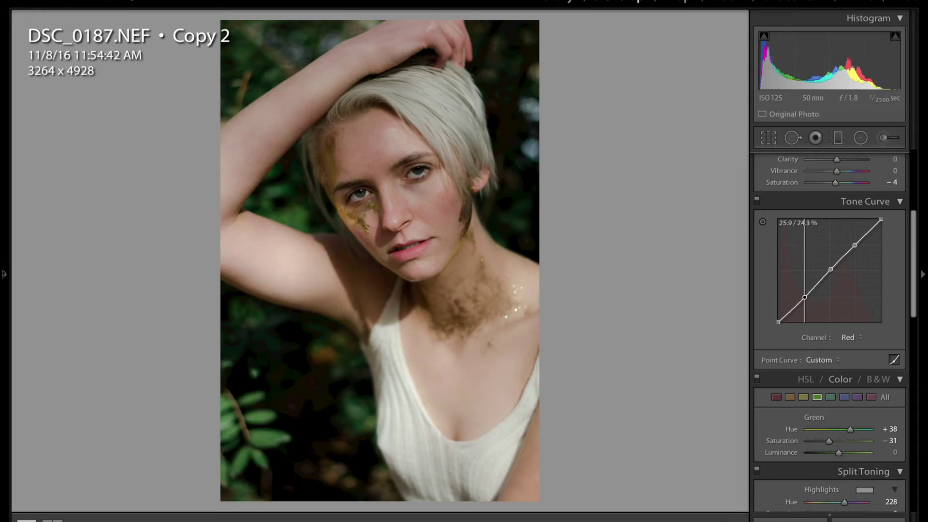
{"action": "left_click_drag", "start_coordinate": [805, 297], "coordinate": [804, 297]}
Fine-tune the red curve's midtone point and raise its highlight point to about 68.2 / 75.3 %
{"action": "left_click_drag", "start_coordinate": [828, 271], "coordinate": [830, 269]}
{"action": "mouse_move", "coordinate": [856, 247]}
{"action": "left_mouse_down"}
{"action": "mouse_move", "coordinate": [862, 237]}
{"action": "mouse_move", "coordinate": [848, 244]}
{"action": "left_mouse_up"}
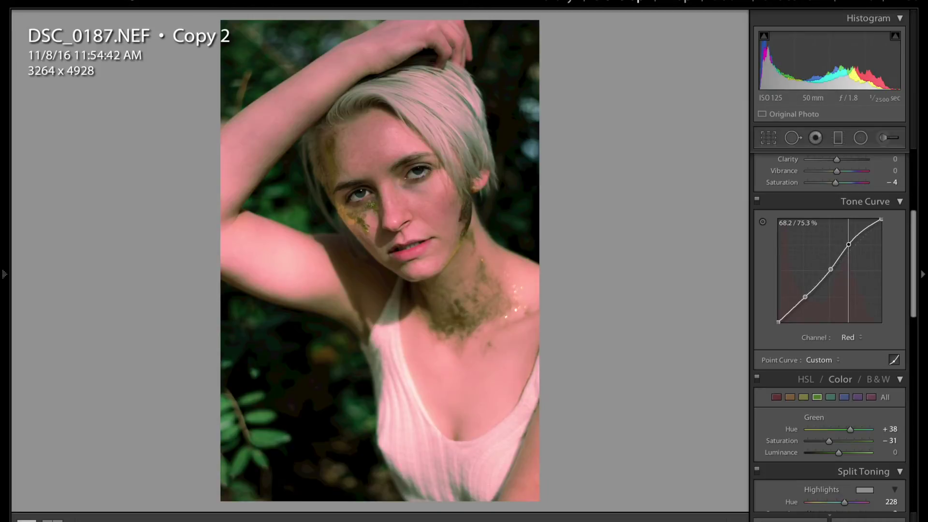
Lower the red curve's highlight point and settle it just below the diagonal
{"action": "mouse_move", "coordinate": [849, 245]}
{"action": "left_mouse_down"}
{"action": "mouse_move", "coordinate": [862, 252]}
{"action": "mouse_move", "coordinate": [864, 239]}
{"action": "mouse_move", "coordinate": [850, 241]}
{"action": "mouse_move", "coordinate": [858, 247]}
{"action": "left_mouse_up"}
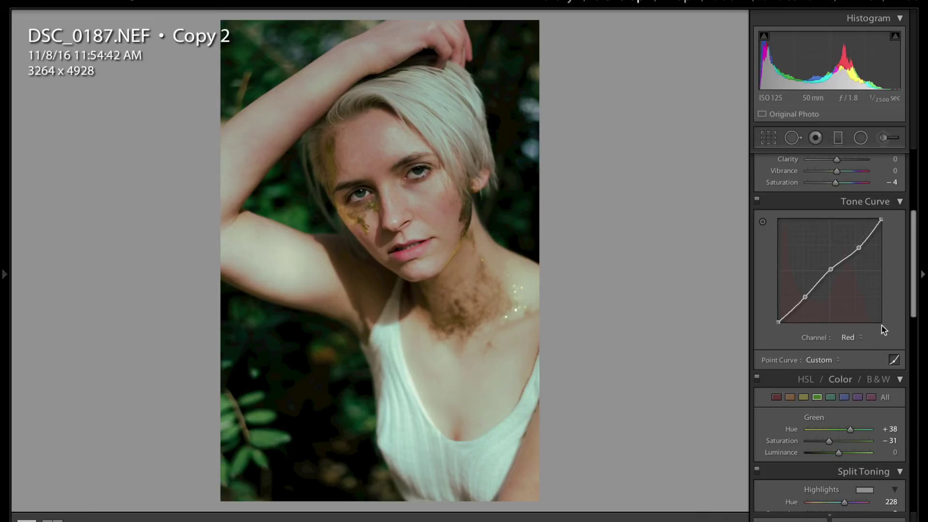
{"action": "left_click_drag", "start_coordinate": [857, 273], "coordinate": [855, 268]}
{"action": "left_click_drag", "start_coordinate": [714, 161], "coordinate": [715, 166]}
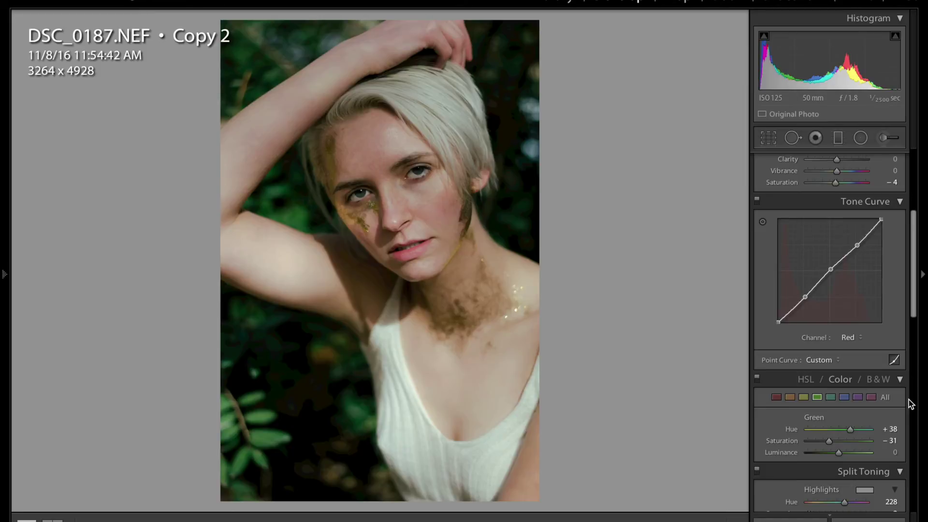
On the Green channel curve, add shadow, midtone and highlight points, and nudge the shadow and highlight points slightly below the diagonal
{"action": "left_click", "coordinate": [853, 338]}
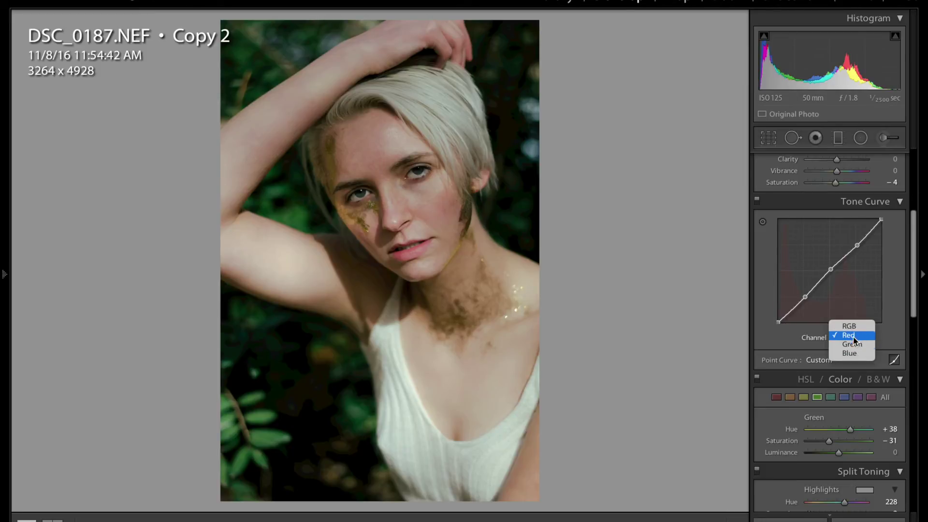
{"action": "left_click", "coordinate": [853, 344]}
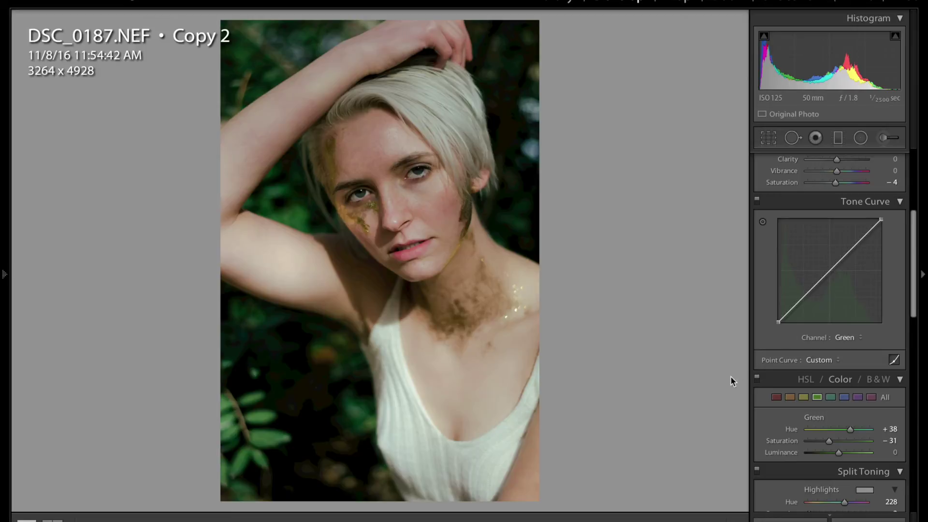
{"action": "left_click", "coordinate": [804, 296]}
{"action": "left_click", "coordinate": [830, 270]}
{"action": "left_click", "coordinate": [855, 245]}
{"action": "left_click_drag", "start_coordinate": [804, 296], "coordinate": [805, 297]}
{"action": "left_click_drag", "start_coordinate": [855, 245], "coordinate": [857, 244]}
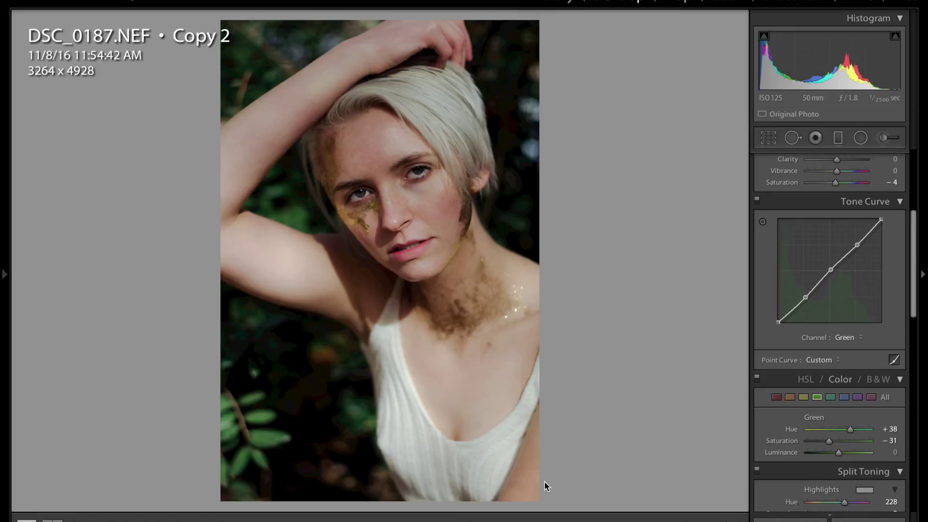
On the Blue channel curve, add shadow, midtone and highlight points, and shift the shadow and highlight points slightly above the diagonal
{"action": "left_click", "coordinate": [846, 338]}
{"action": "left_click", "coordinate": [854, 344]}
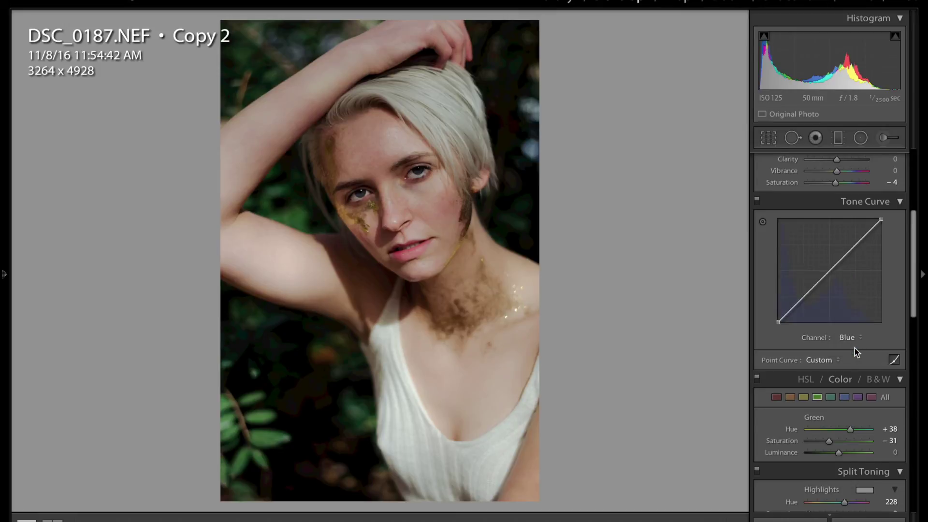
{"action": "left_click", "coordinate": [804, 296]}
{"action": "left_click", "coordinate": [830, 271]}
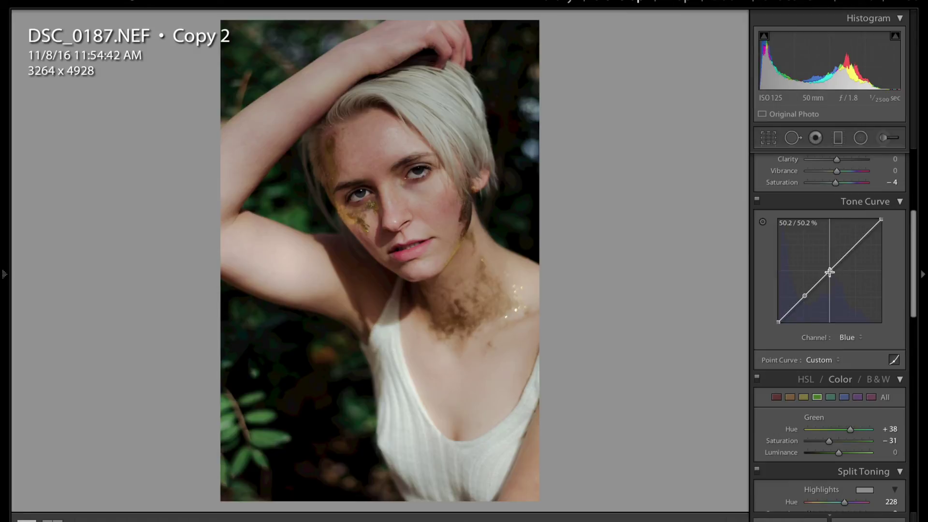
{"action": "left_click", "coordinate": [855, 245]}
{"action": "left_click_drag", "start_coordinate": [804, 296], "coordinate": [801, 296]}
{"action": "left_click_drag", "start_coordinate": [854, 245], "coordinate": [854, 243]}
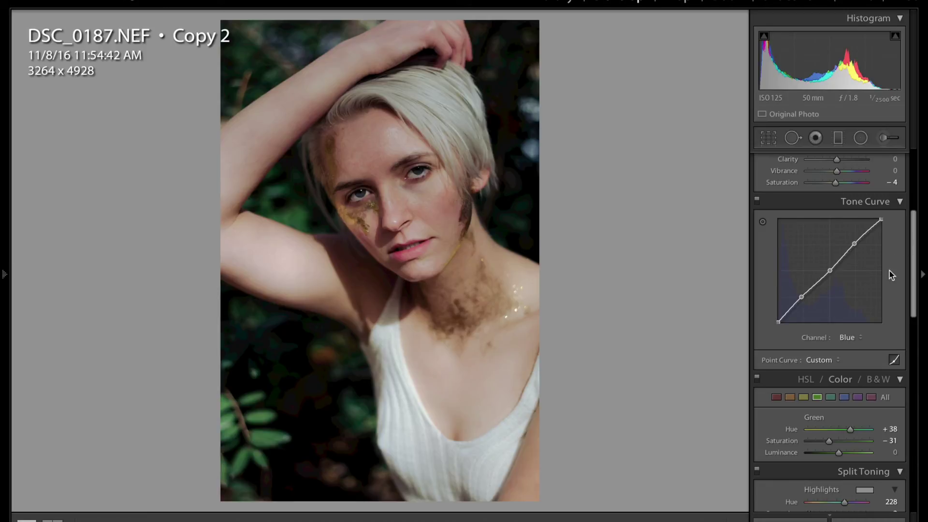
{"action": "left_click", "coordinate": [850, 334]}
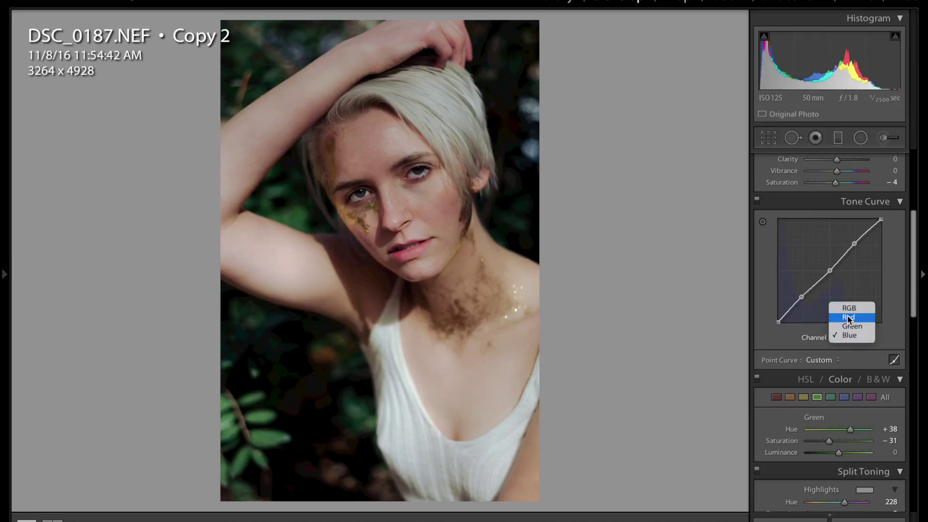
{"action": "left_click", "coordinate": [820, 351]}
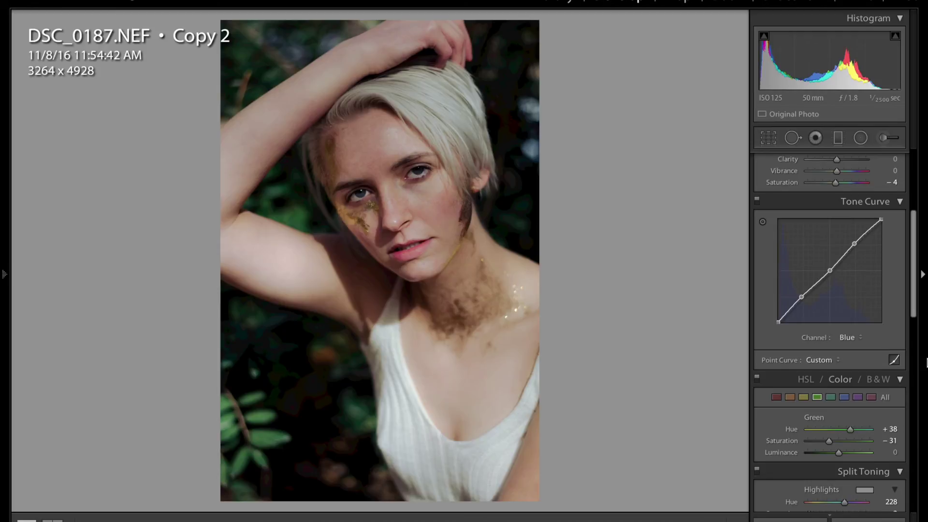
{"action": "left_click", "coordinate": [850, 338]}
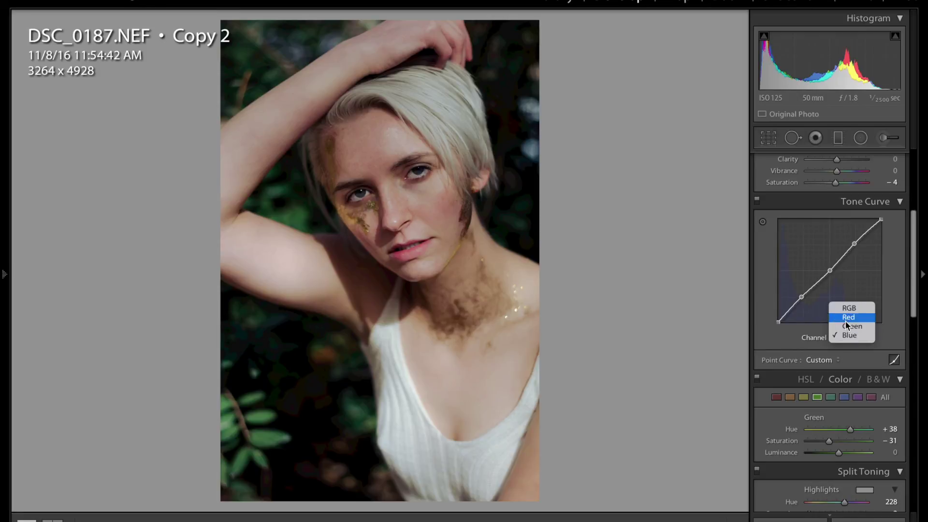
{"action": "left_click", "coordinate": [756, 313]}
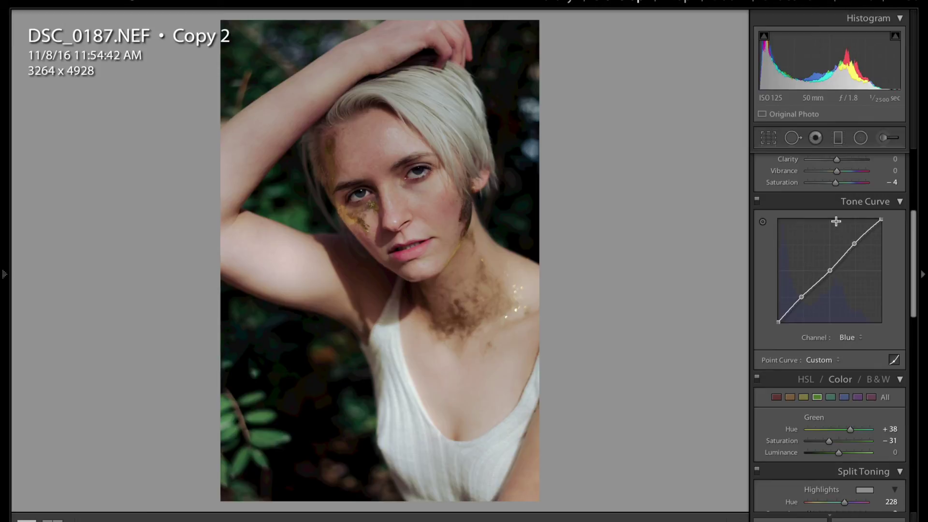
Compare Copy 2 of the portrait with the other DSC_0187.NEF version
{"action": "key", "text": "Left"}
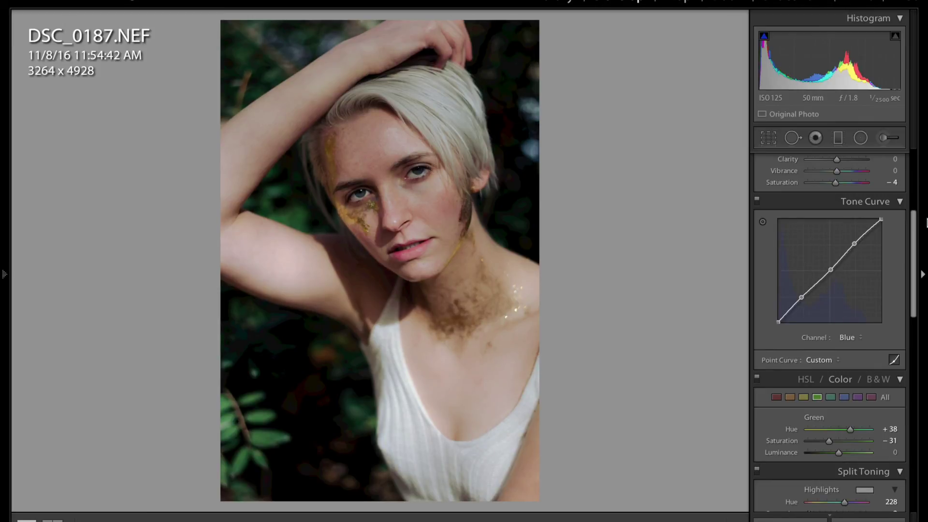
{"action": "key", "text": "Right"}
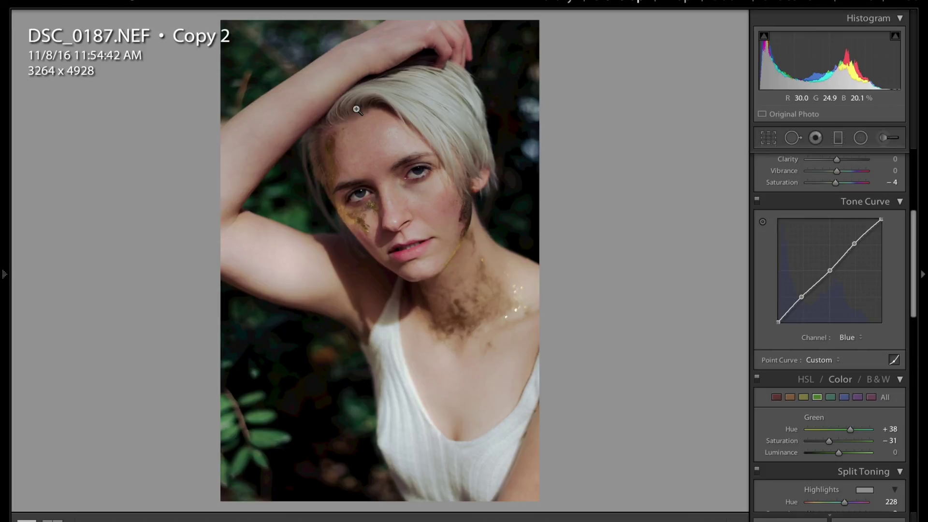
{"action": "mouse_move", "coordinate": [347, 519]}
{"action": "left_click", "coordinate": [500, 507]}
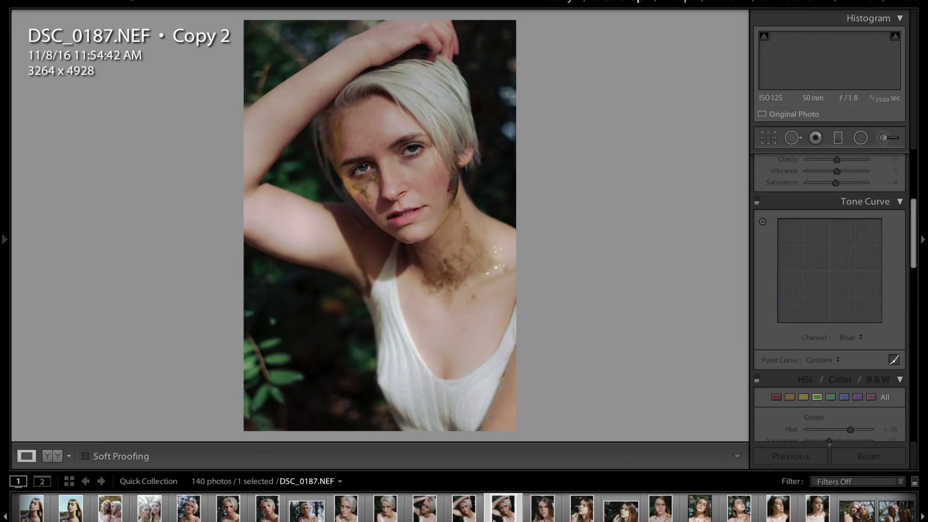
{"action": "left_click", "coordinate": [469, 509]}
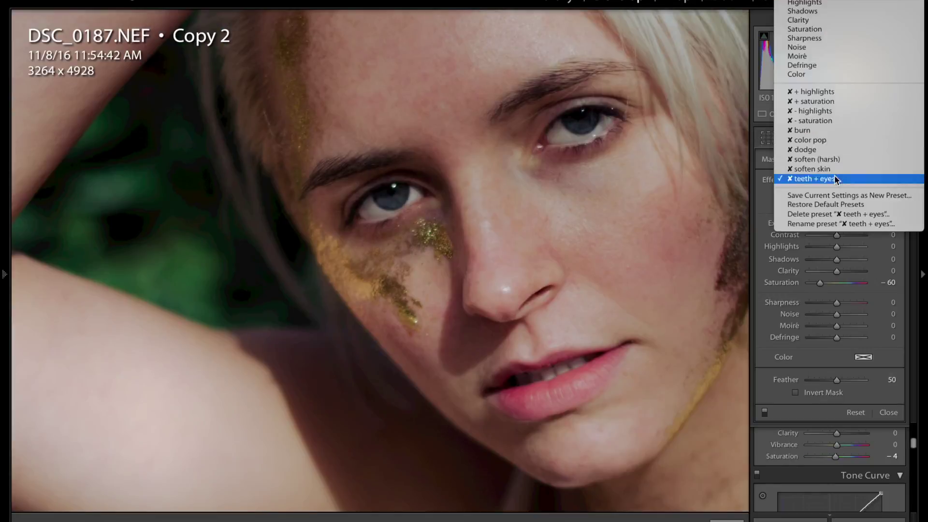
Choose the color pop effect and paint it over both irises with the Adjustment Brush
{"action": "left_click", "coordinate": [826, 179]}
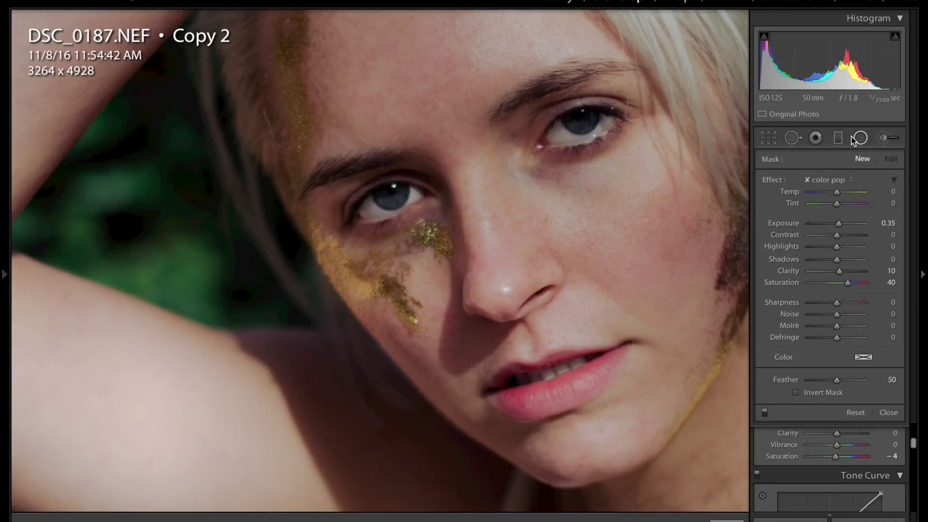
{"action": "left_click", "coordinate": [888, 138]}
{"action": "left_click_drag", "start_coordinate": [382, 201], "coordinate": [402, 194]}
{"action": "left_click_drag", "start_coordinate": [577, 121], "coordinate": [594, 113]}
{"action": "left_click", "coordinate": [857, 375]}
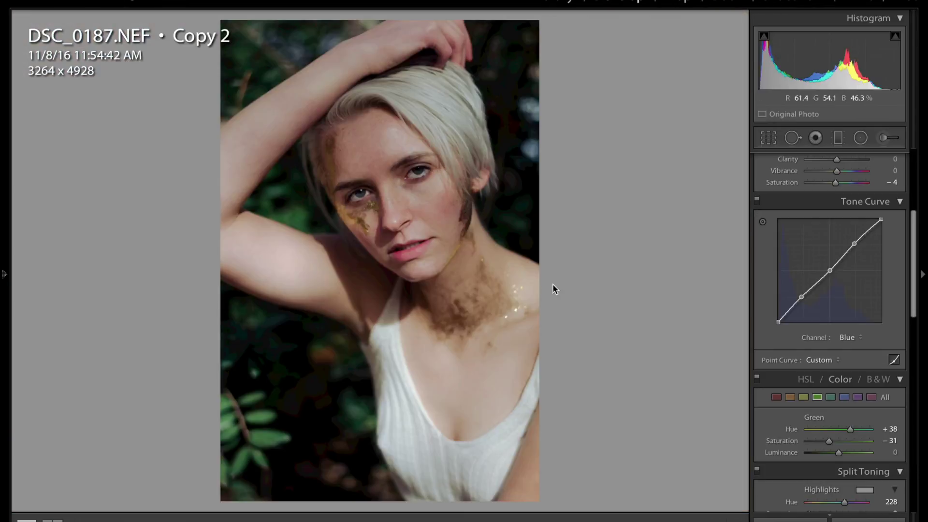
Zoom in and brush the color pop effect over the gold paint along the temple, cheek and jaw
{"action": "key", "text": "k"}
{"action": "key", "text": "z"}
{"action": "left_click_drag", "start_coordinate": [271, 107], "coordinate": [298, 274]}
{"action": "mouse_move", "coordinate": [576, 273]}
{"action": "left_mouse_down"}
{"action": "mouse_move", "coordinate": [582, 311]}
{"action": "mouse_move", "coordinate": [563, 335]}
{"action": "left_mouse_up"}
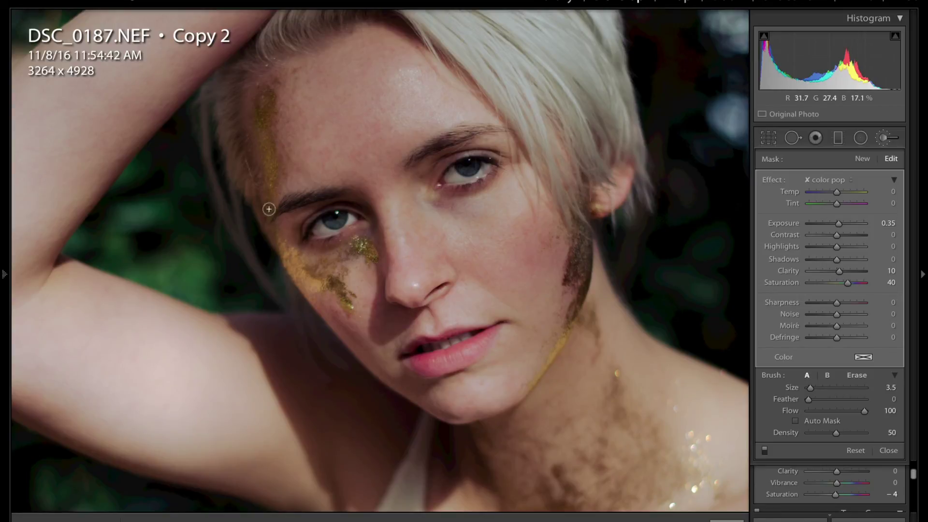
{"action": "mouse_move", "coordinate": [4, 218]}
{"action": "left_click_drag", "start_coordinate": [109, 131], "coordinate": [115, 144]}
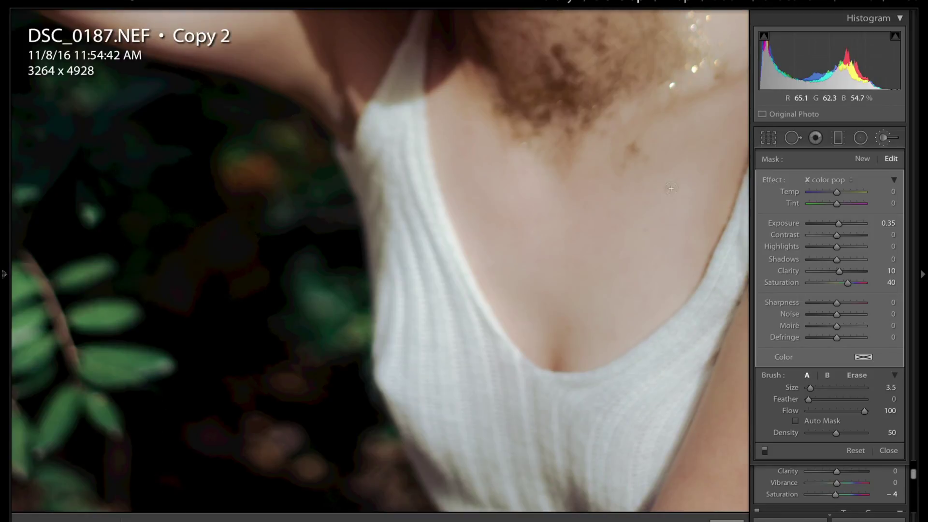
Set the Adjustment Brush size to 0.1 and feather to 91, and compare Copy 2 with the other DSC_0187.NEF version
{"action": "key", "text": "z"}
{"action": "scroll", "coordinate": [476, 304], "scroll_direction": "down", "scroll_amount": 5}
{"action": "left_click_drag", "start_coordinate": [809, 401], "coordinate": [811, 402]}
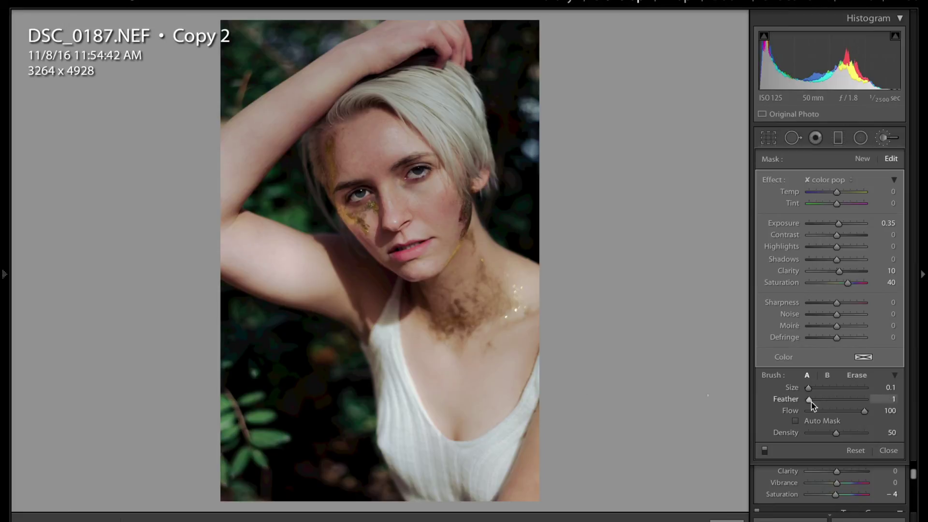
{"action": "key", "text": "k"}
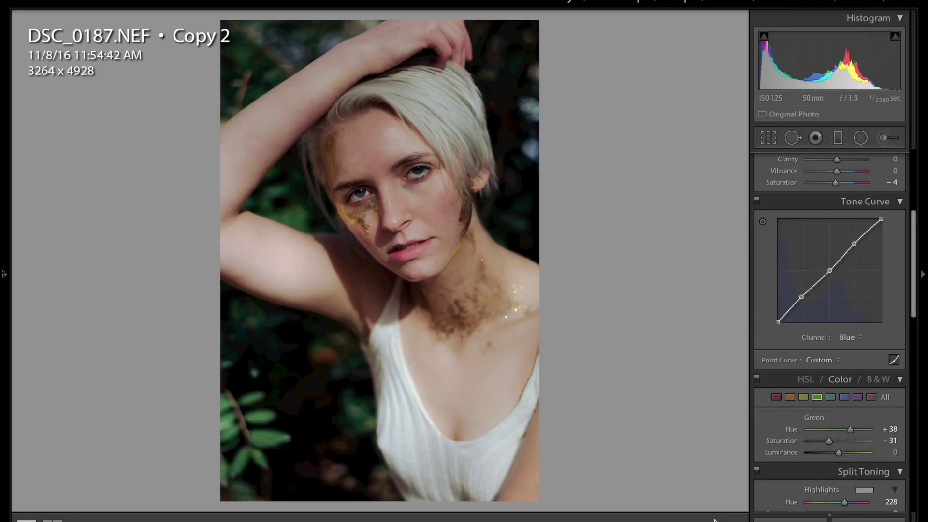
{"action": "key", "text": "Left"}
{"action": "key", "text": "Right"}
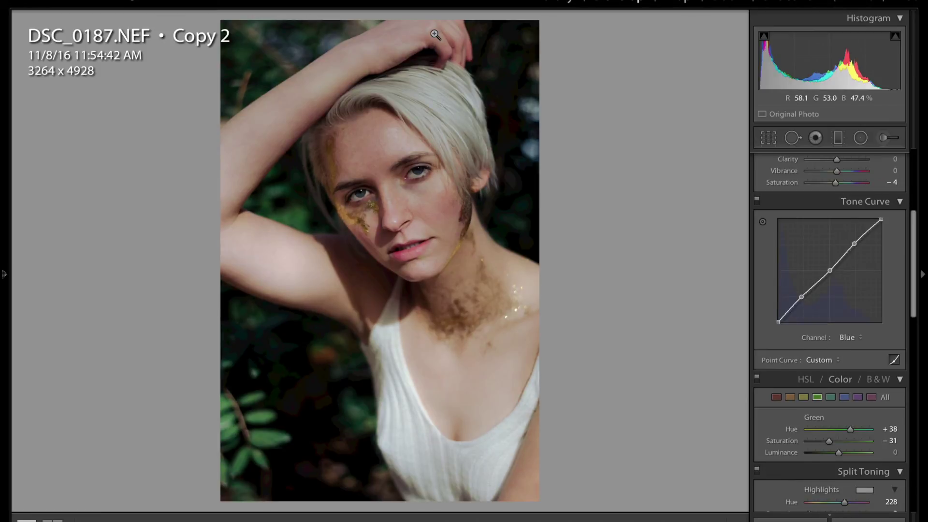
Dab the color pop brush on the gold paint below the eye and compare the result with the other DSC_0187.NEF version
{"action": "key", "text": "k"}
{"action": "left_click", "coordinate": [378, 209]}
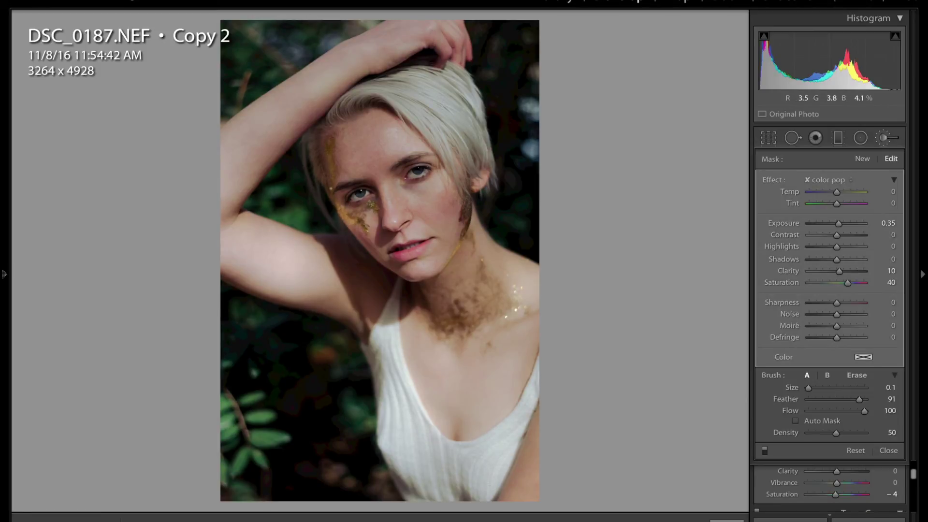
{"action": "scroll", "coordinate": [520, 321], "scroll_direction": "up", "scroll_amount": 3}
{"action": "key", "text": "k"}
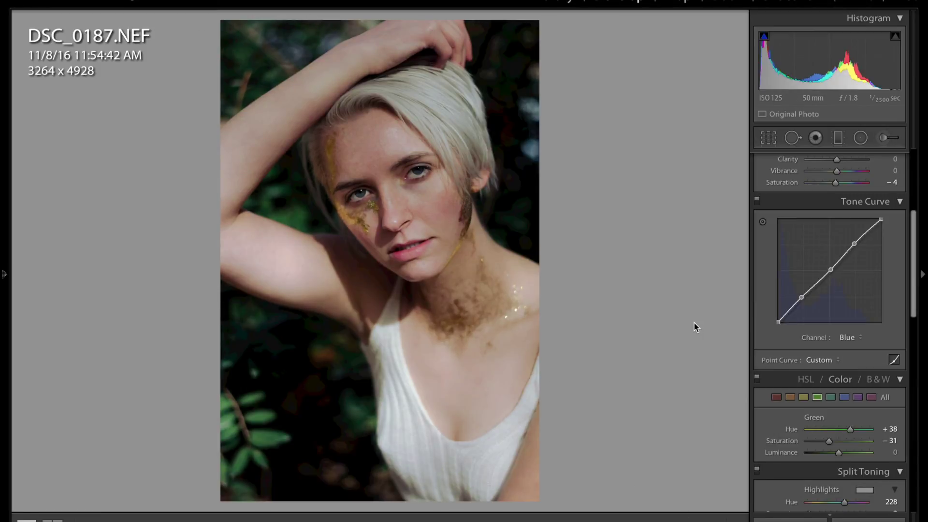
{"action": "key", "text": "Left"}
{"action": "key", "text": "Right"}
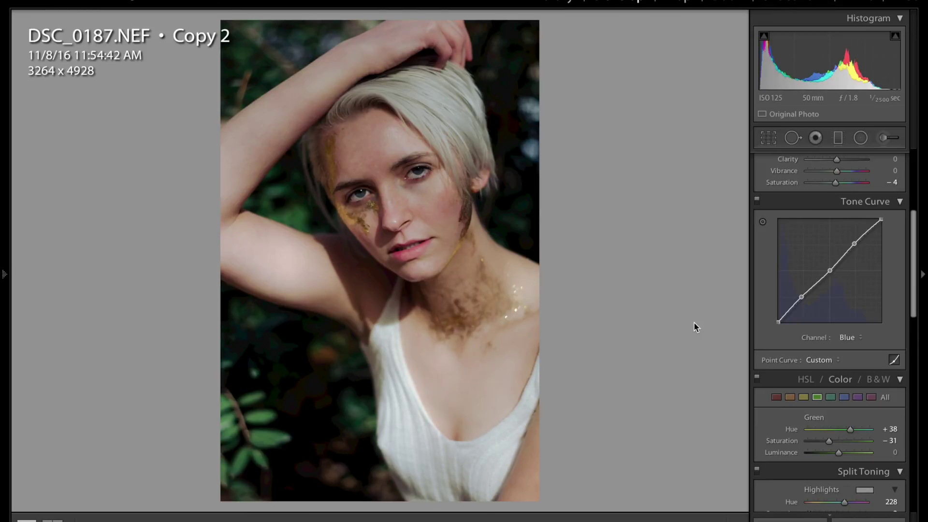